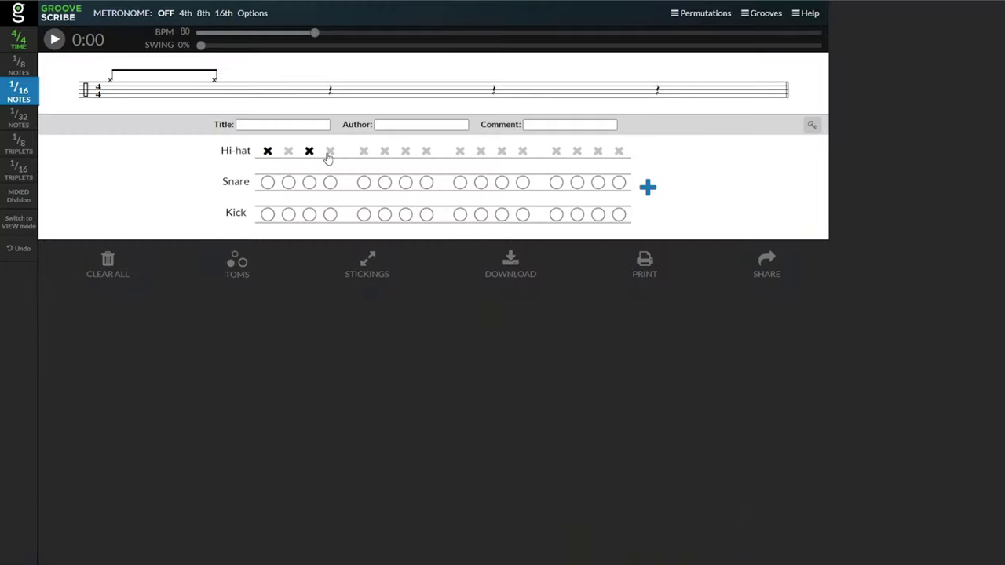
Step: Add hi-hats on sixteenths 4, 5, 7, 8, 11, 12 and in beat four, plus an accented beat-two snare
{"action": "left_click", "coordinate": [330, 152]}
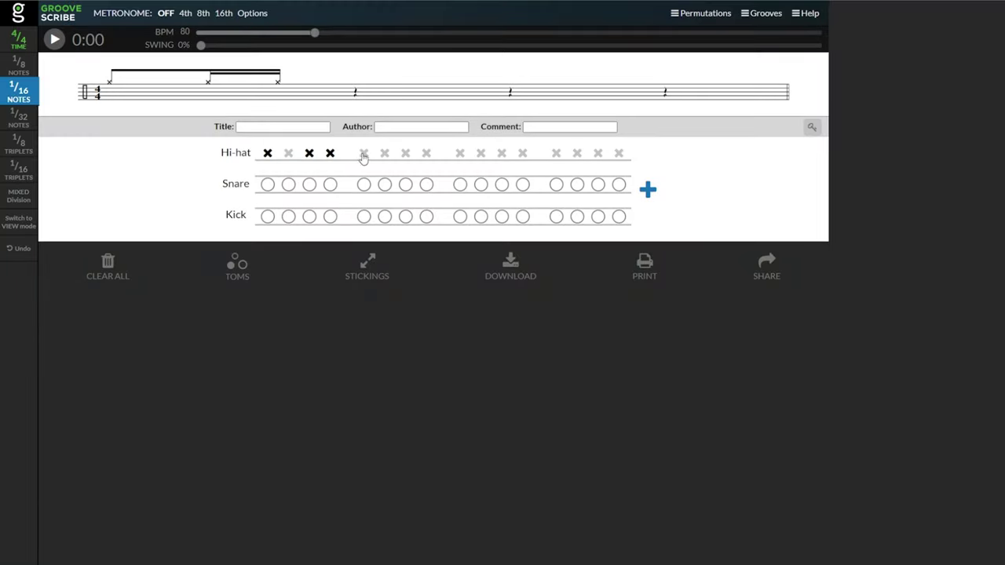
{"action": "left_click", "coordinate": [363, 184]}
{"action": "left_click", "coordinate": [363, 152]}
{"action": "left_click", "coordinate": [405, 152]}
{"action": "left_click", "coordinate": [426, 152]}
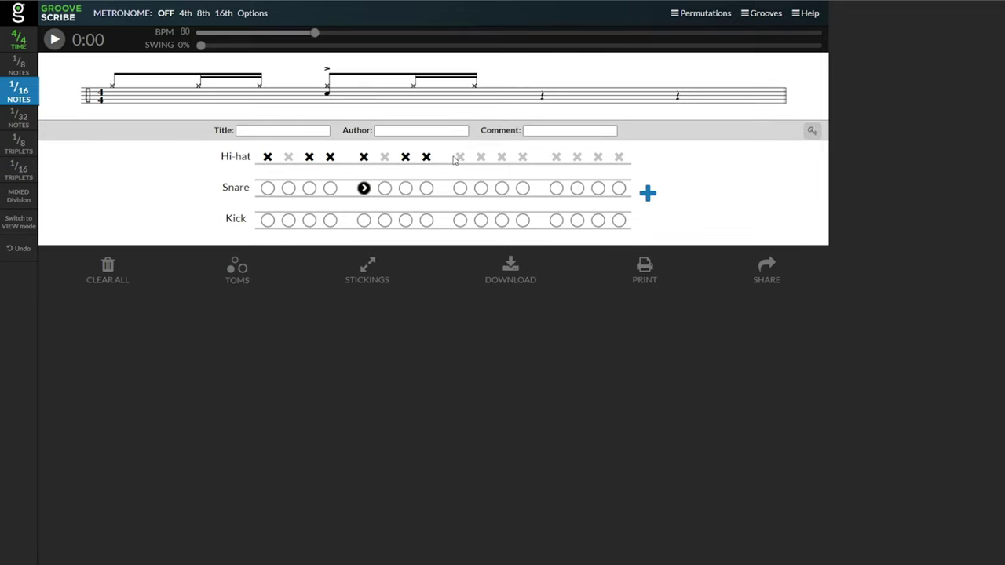
{"action": "left_click", "coordinate": [503, 160]}
{"action": "left_click", "coordinate": [522, 159]}
{"action": "left_click", "coordinate": [598, 159]}
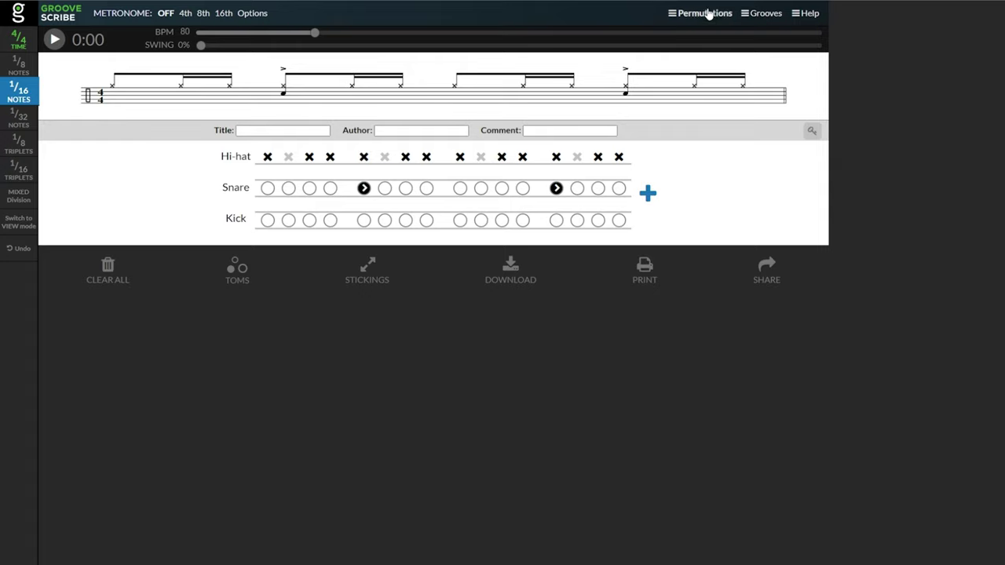
Step: Generate kick permutations with Downbeats/Upbeats and Quads included, then play them back
{"action": "left_click", "coordinate": [706, 14]}
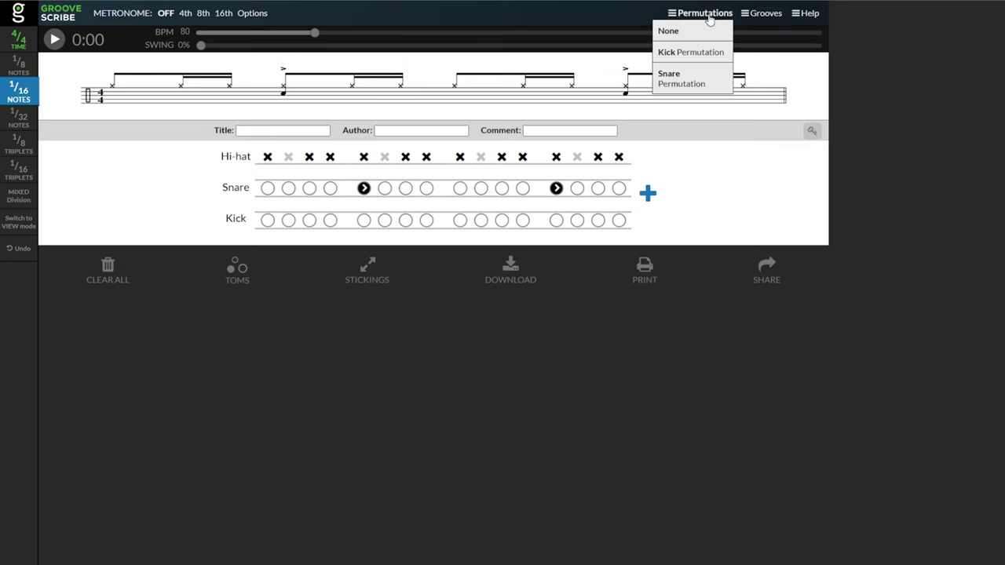
{"action": "left_click", "coordinate": [690, 53]}
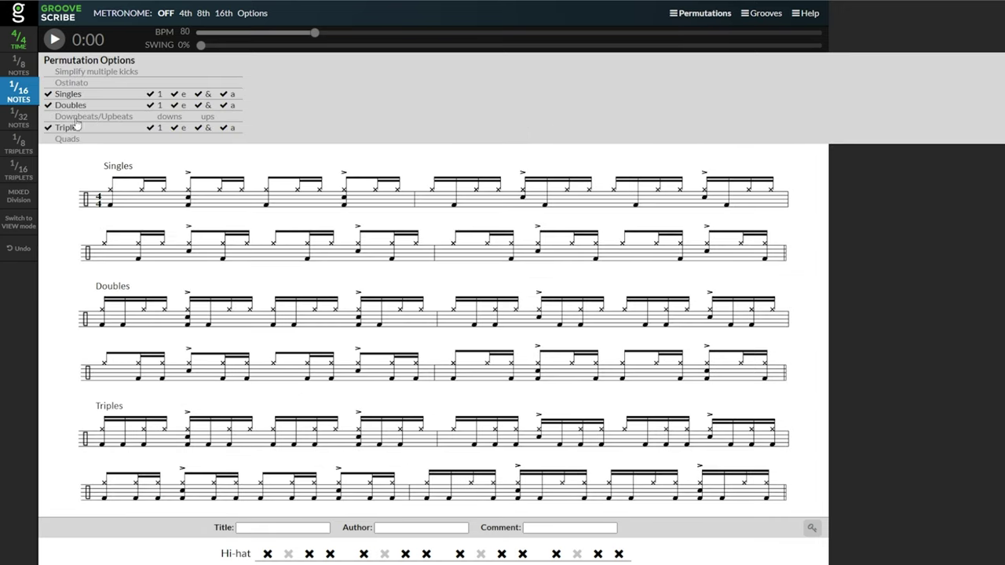
{"action": "left_click", "coordinate": [49, 118]}
{"action": "left_click", "coordinate": [50, 140]}
{"action": "left_click", "coordinate": [55, 43]}
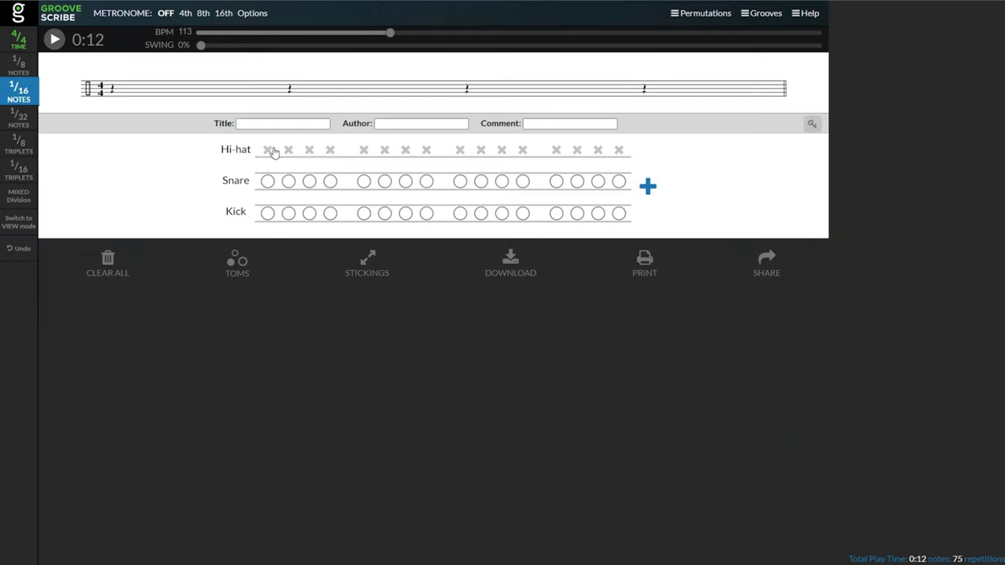
Step: Switch hi-hat notes 1, 4, 7, 11 and 13 to the Click sound and play the pattern
{"action": "right_click", "coordinate": [271, 150]}
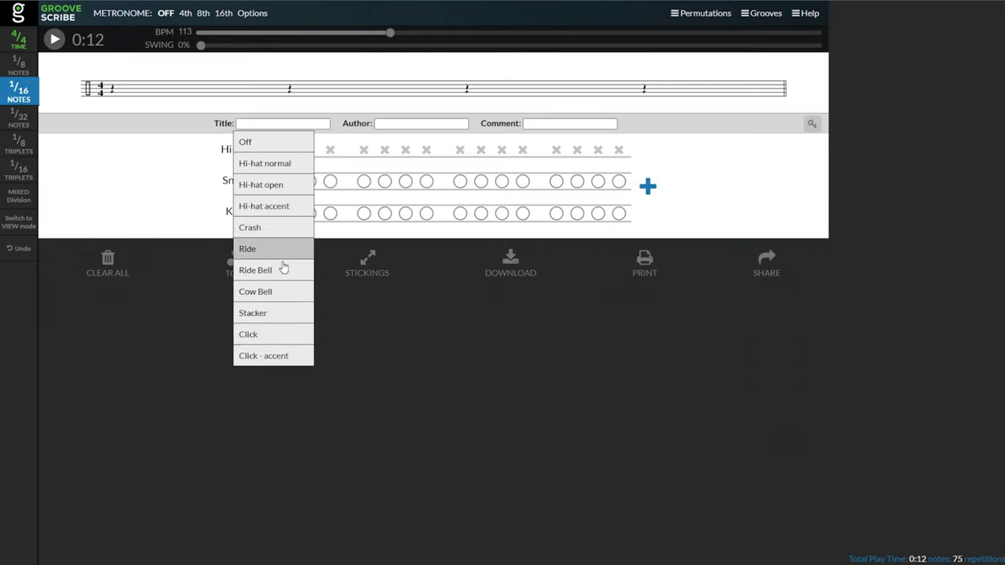
{"action": "left_click", "coordinate": [271, 334]}
{"action": "right_click", "coordinate": [333, 163]}
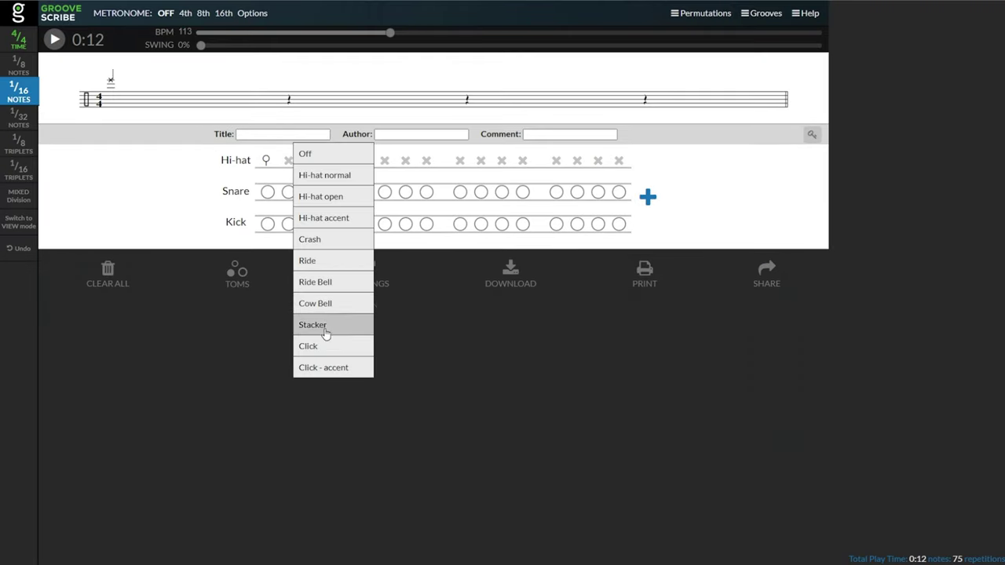
{"action": "left_click", "coordinate": [326, 346]}
{"action": "right_click", "coordinate": [408, 162]}
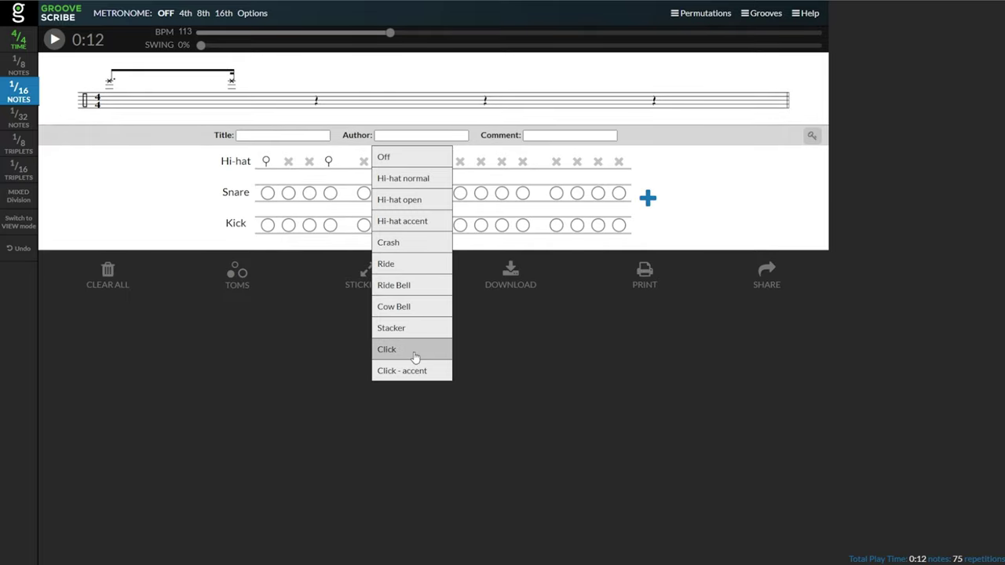
{"action": "left_click", "coordinate": [416, 351]}
{"action": "left_click", "coordinate": [494, 353]}
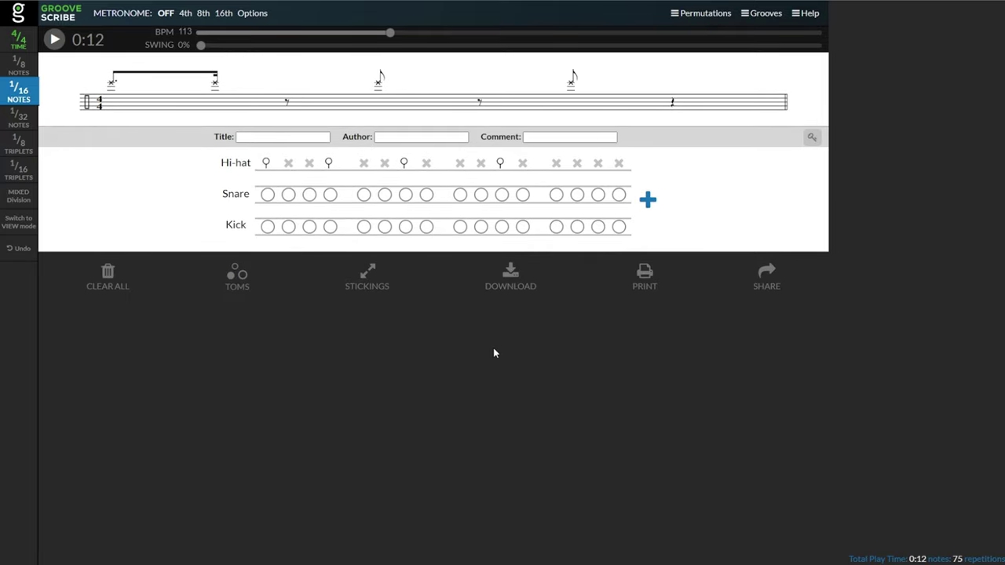
{"action": "right_click", "coordinate": [560, 170]}
{"action": "left_click", "coordinate": [550, 353]}
{"action": "left_click", "coordinate": [57, 46]}
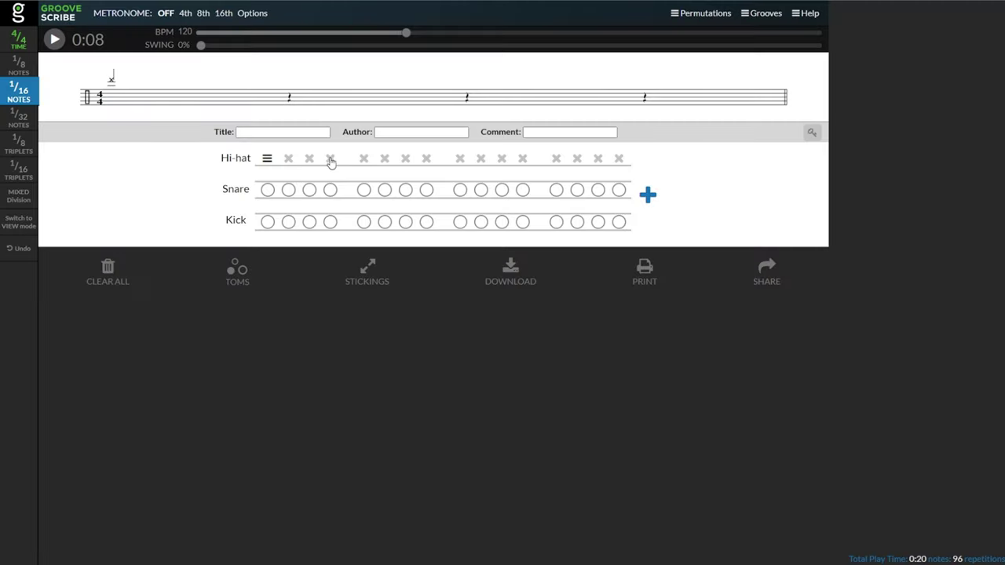
Step: Change the fourth hi-hat note's sound to Stacker
{"action": "right_click", "coordinate": [330, 161]}
{"action": "left_click", "coordinate": [309, 323]}
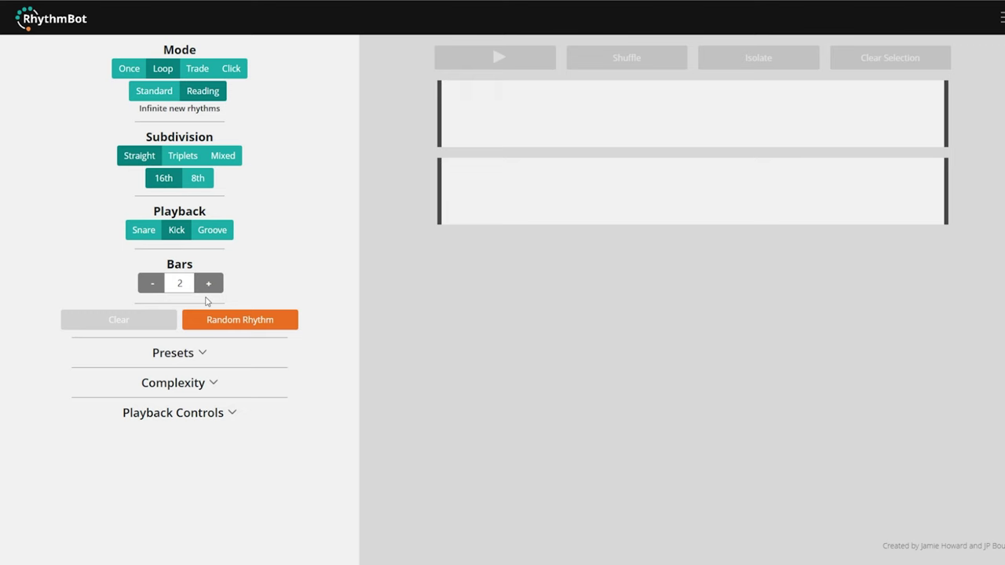
Step: Use custom groupings (rest+dotted-eighth, rest-eighth-sixteenth, rest-sixteenth-eighth, quarter rest) and generate random rhythms twice
{"action": "left_click", "coordinate": [207, 384]}
{"action": "left_click", "coordinate": [201, 436]}
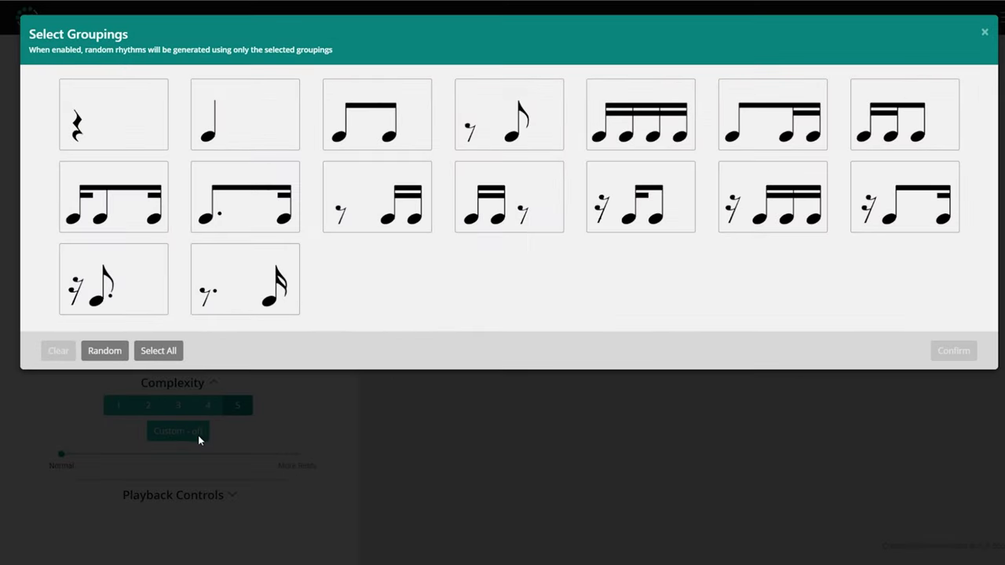
{"action": "left_click", "coordinate": [127, 299]}
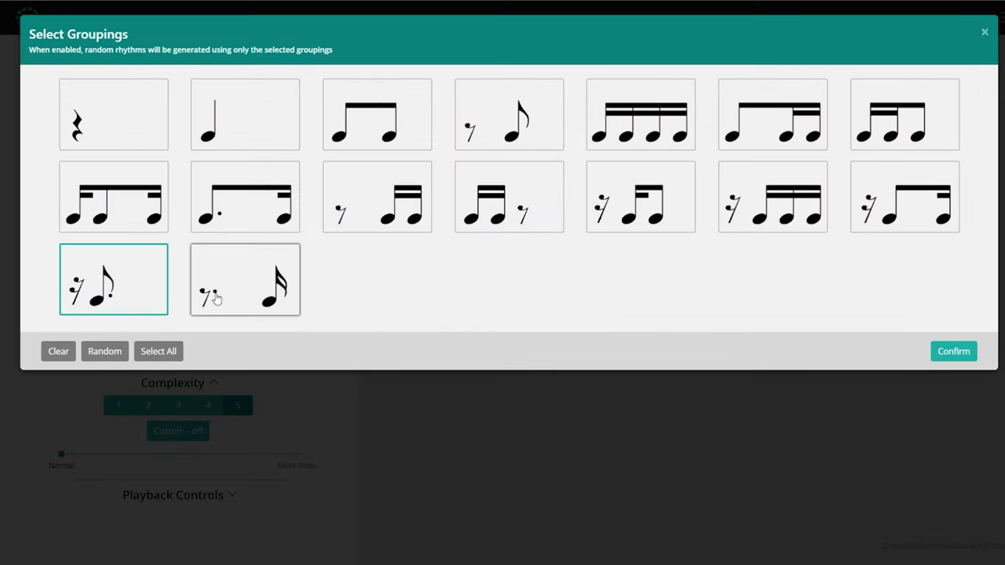
{"action": "left_click", "coordinate": [873, 202]}
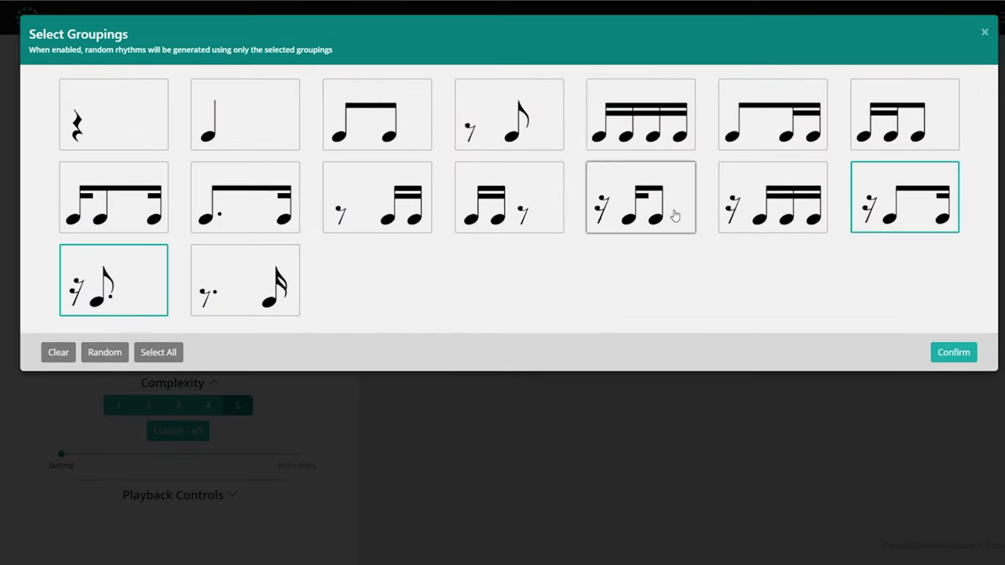
{"action": "left_click", "coordinate": [659, 212]}
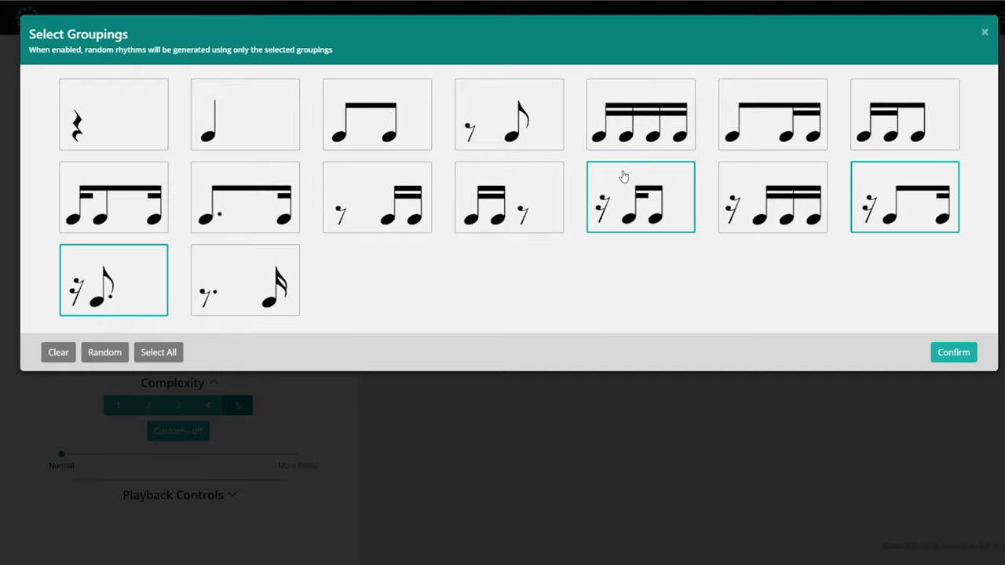
{"action": "left_click", "coordinate": [135, 119]}
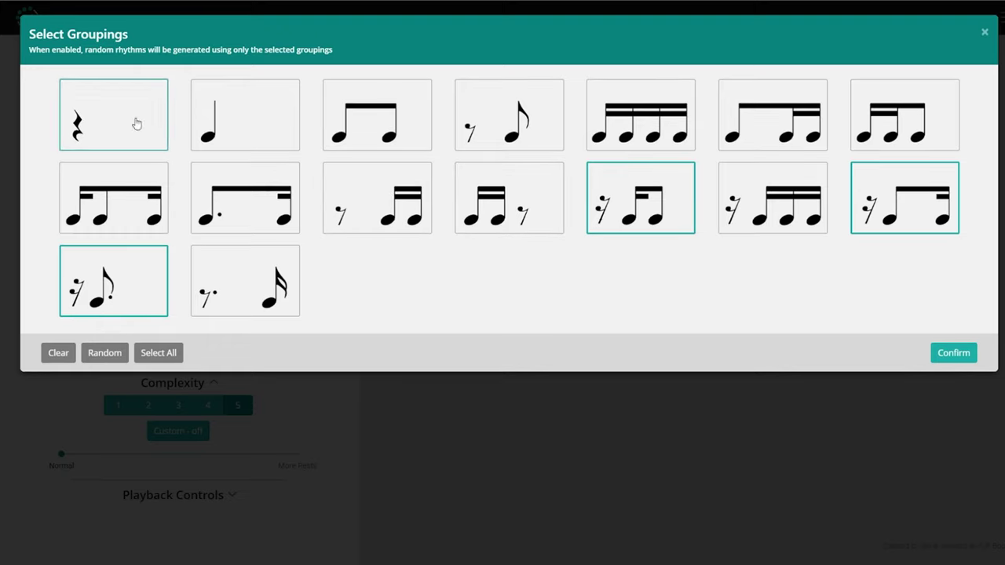
{"action": "left_click", "coordinate": [952, 354]}
{"action": "left_click", "coordinate": [248, 326]}
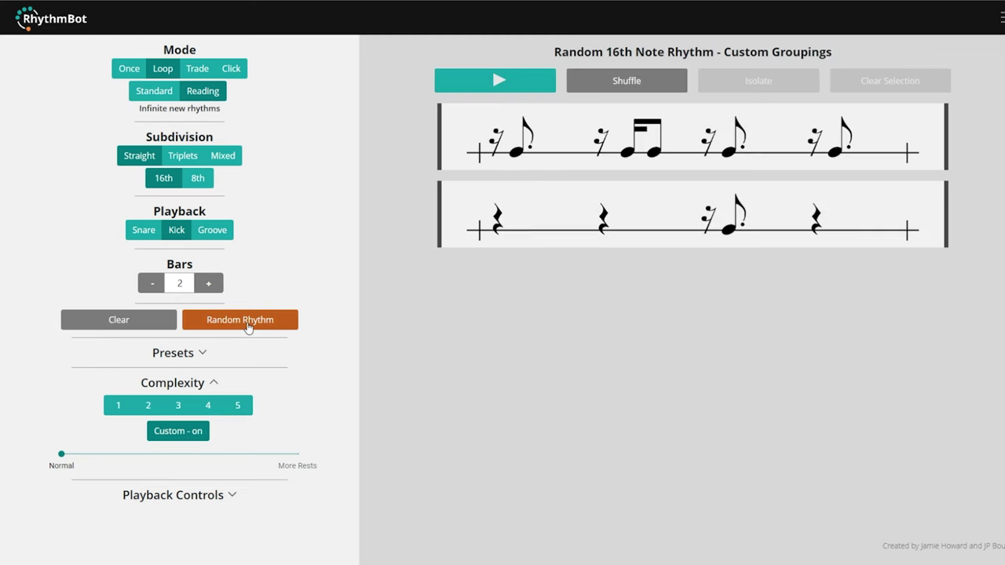
{"action": "left_click", "coordinate": [248, 326]}
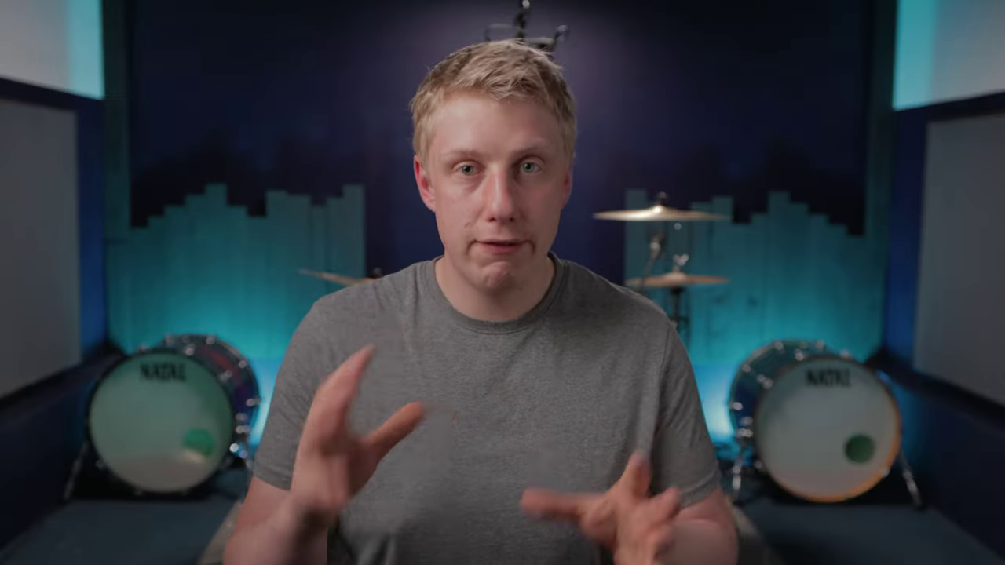